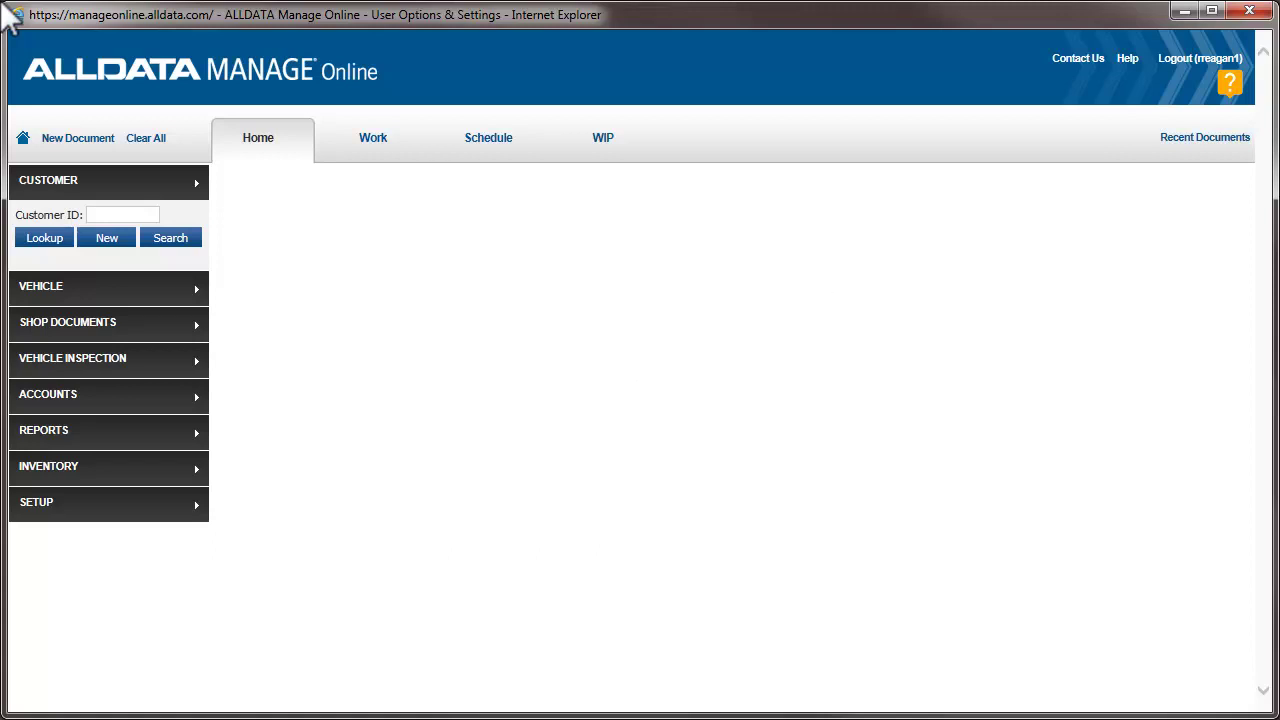
Step: Go to the User Options & Settings page under SETUP
click(127, 498)
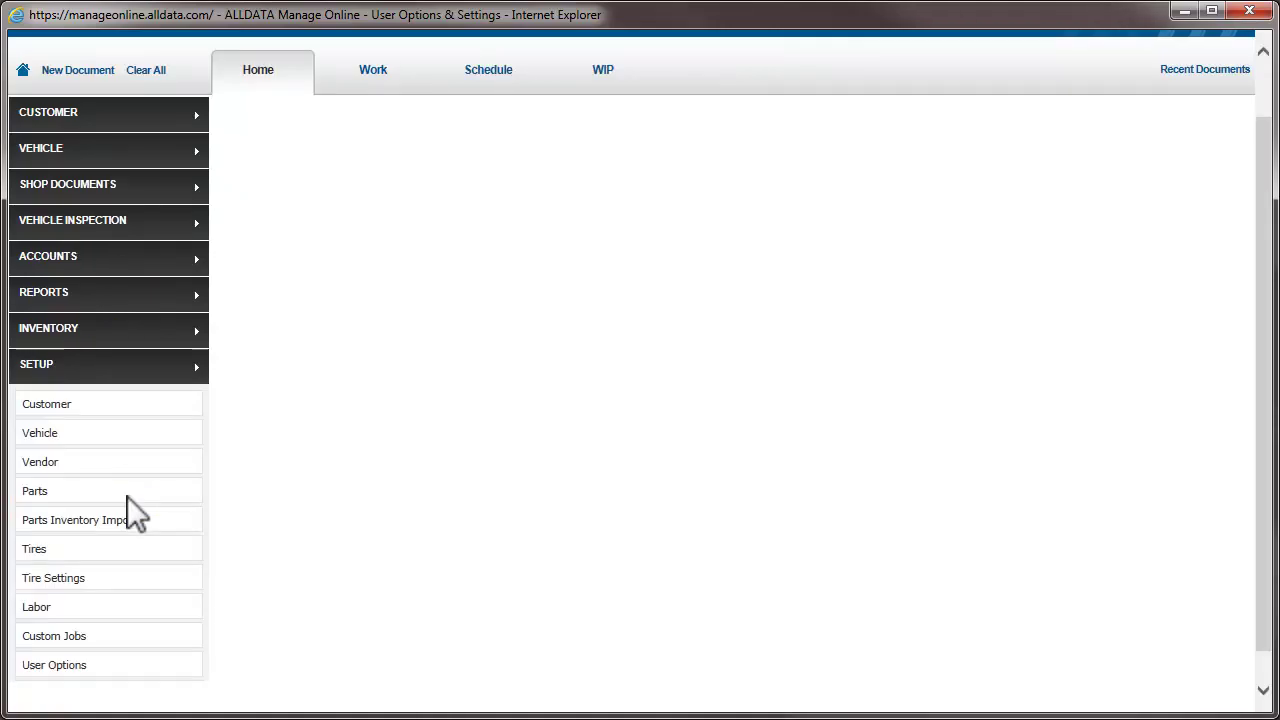
click(178, 664)
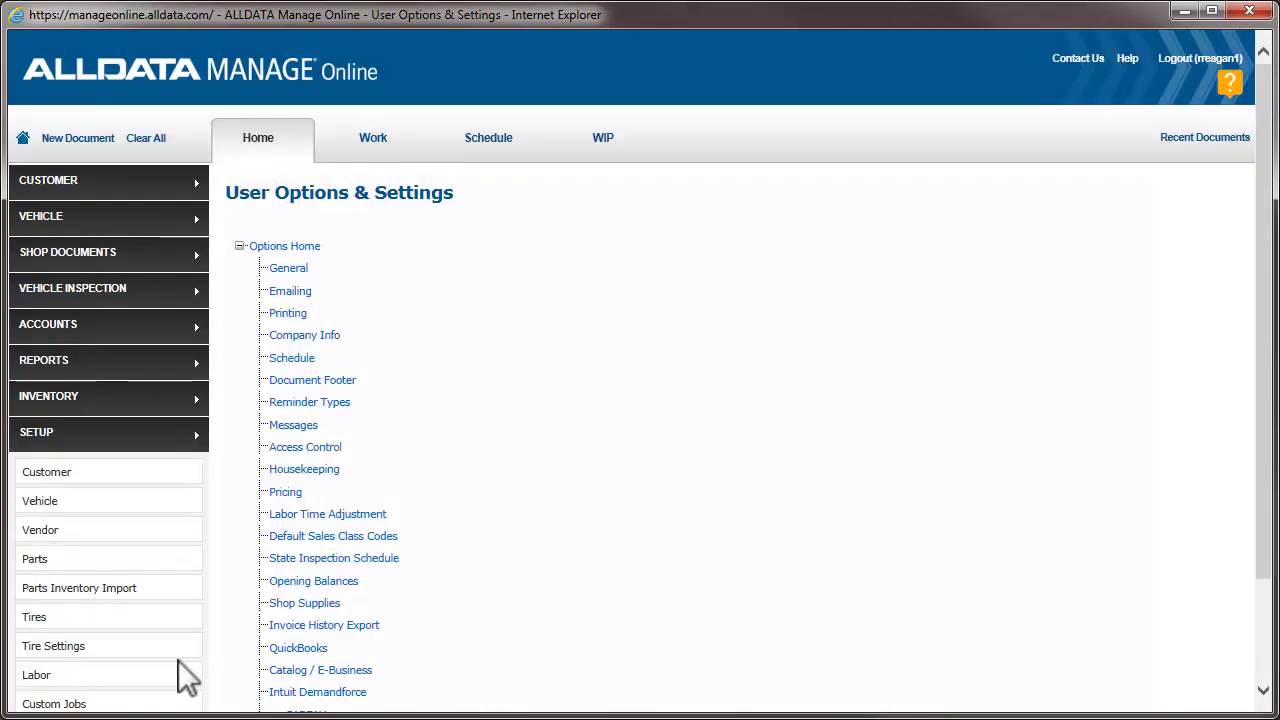
Step: In General options, enable 'Clear document when Invoice created' and 'Make Technician required'
click(287, 266)
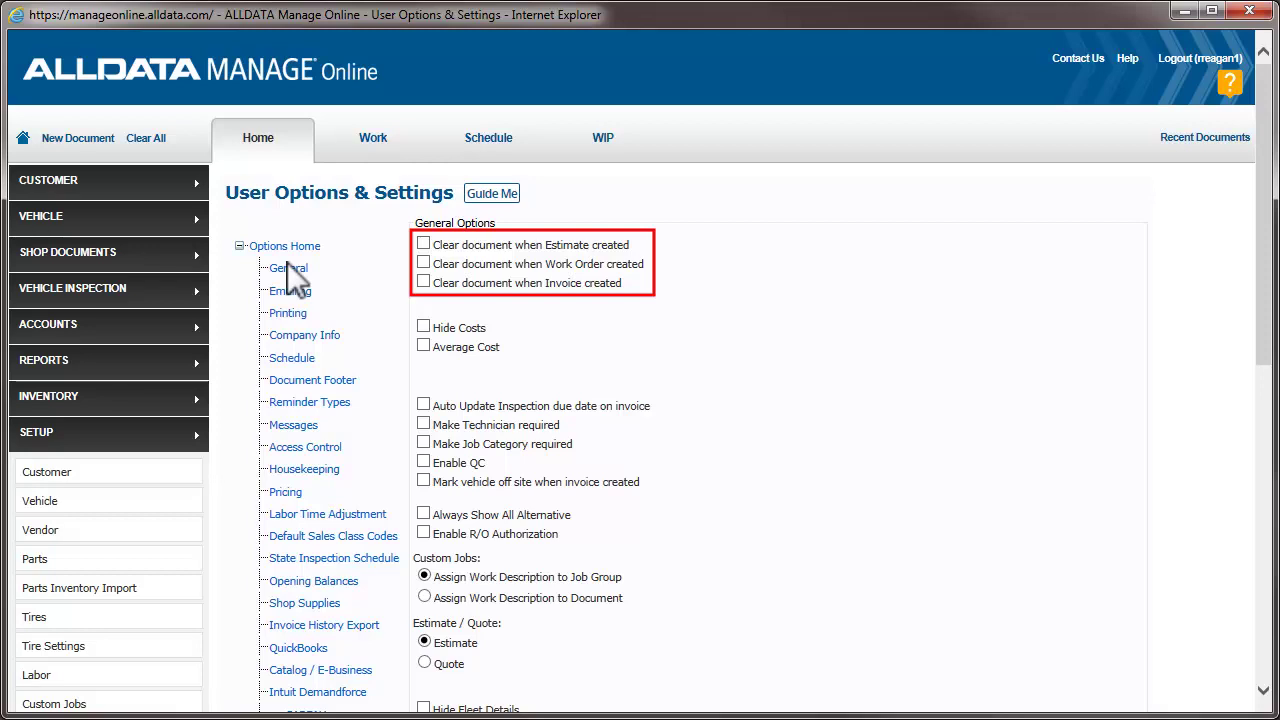
click(423, 282)
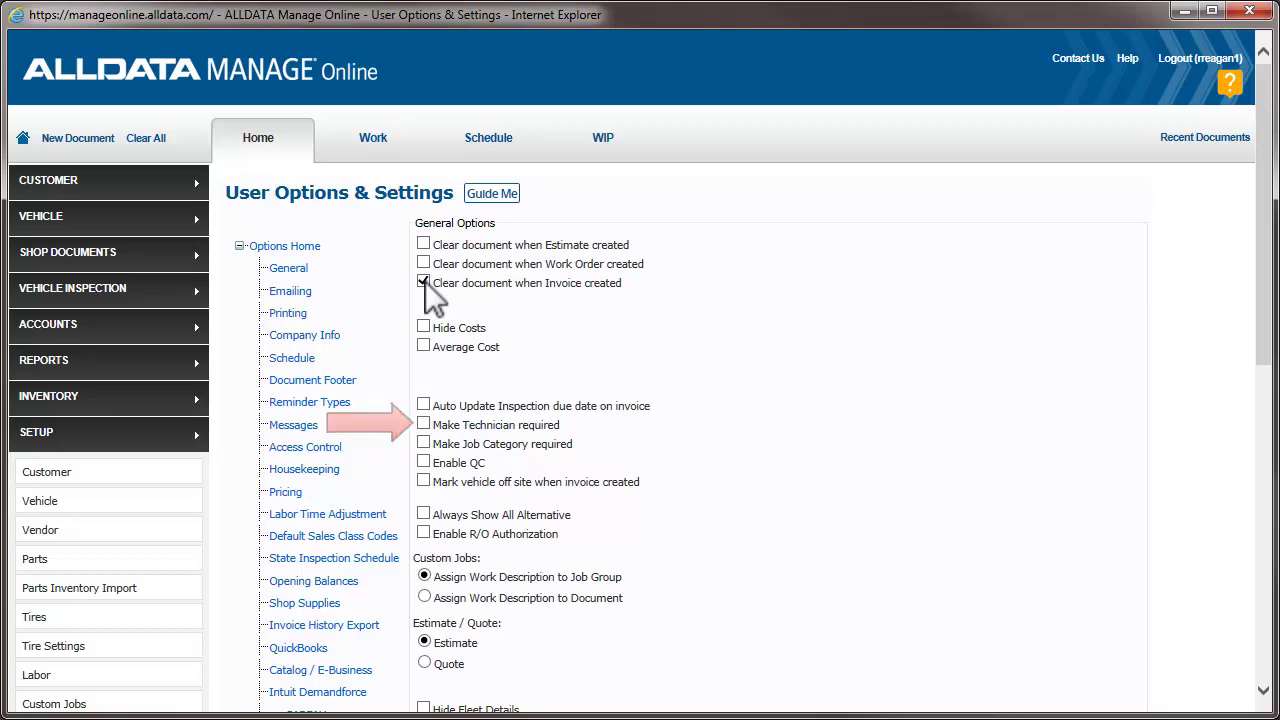
click(423, 424)
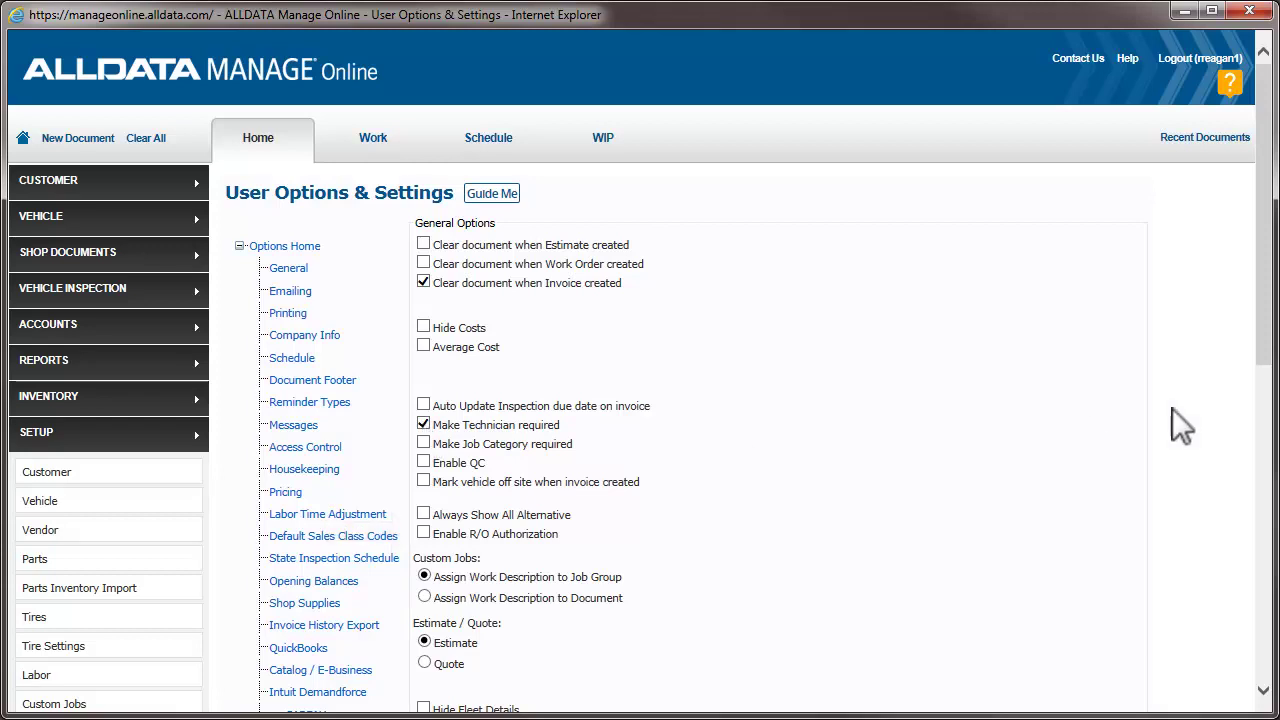
click(1265, 390)
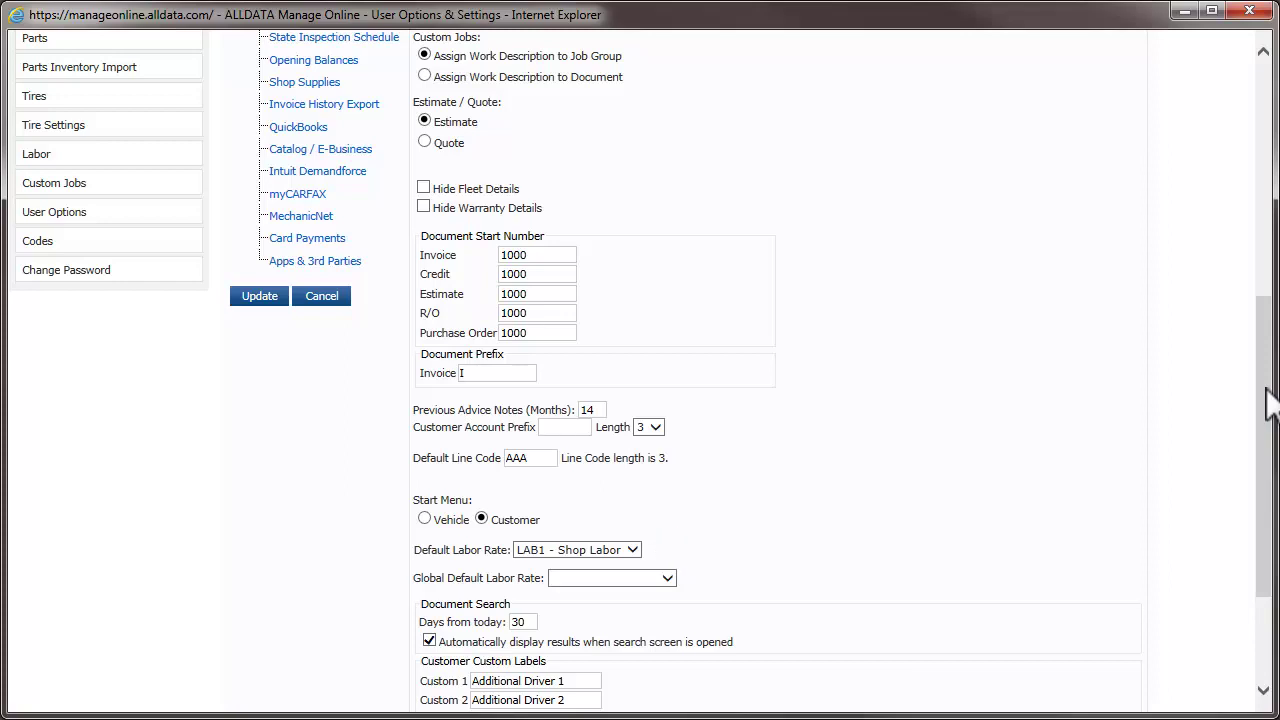
Step: Save the General options and acknowledge 'General Options Updated.'
click(262, 291)
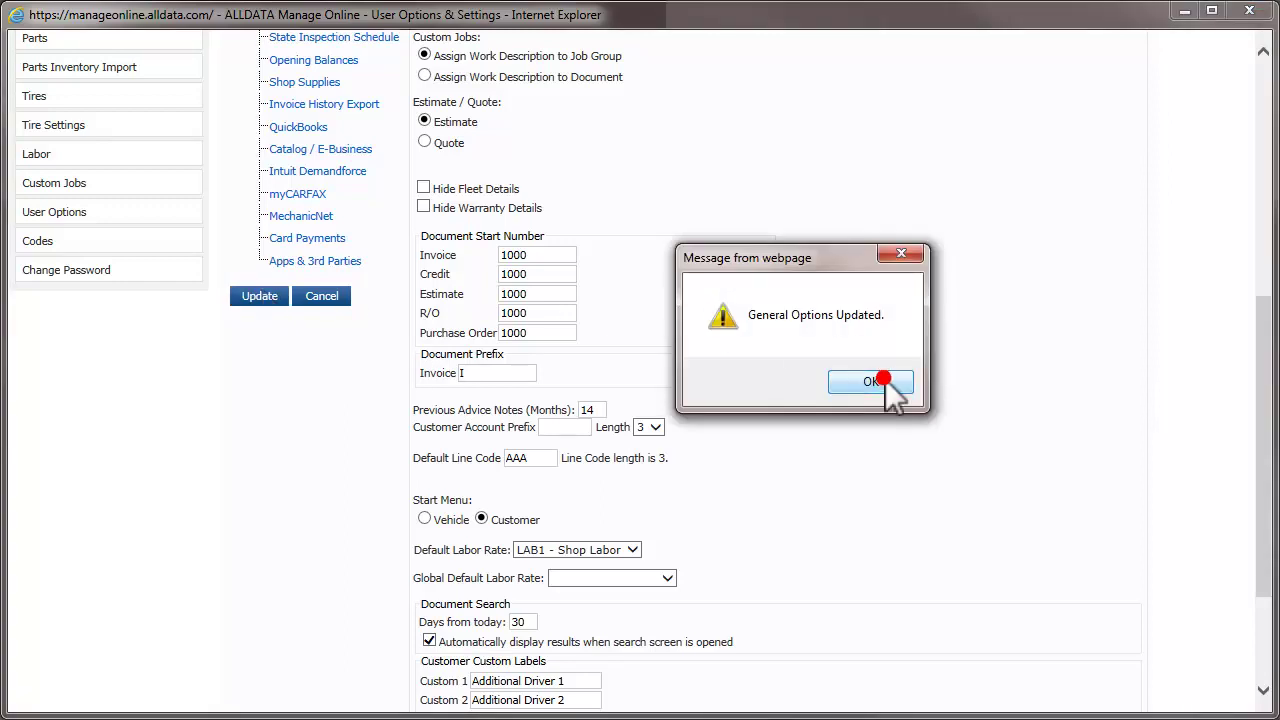
click(885, 380)
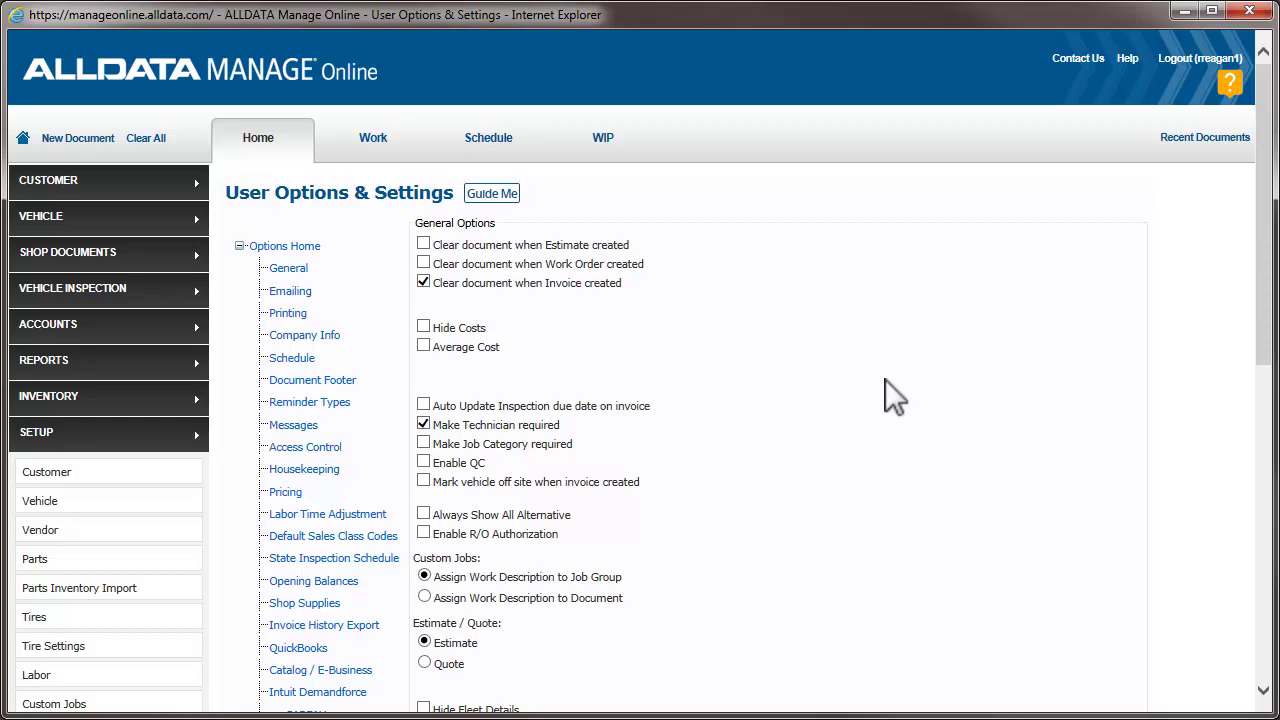
Step: In Printing options, print Repair Order Authorization on repair orders and invoices
click(288, 314)
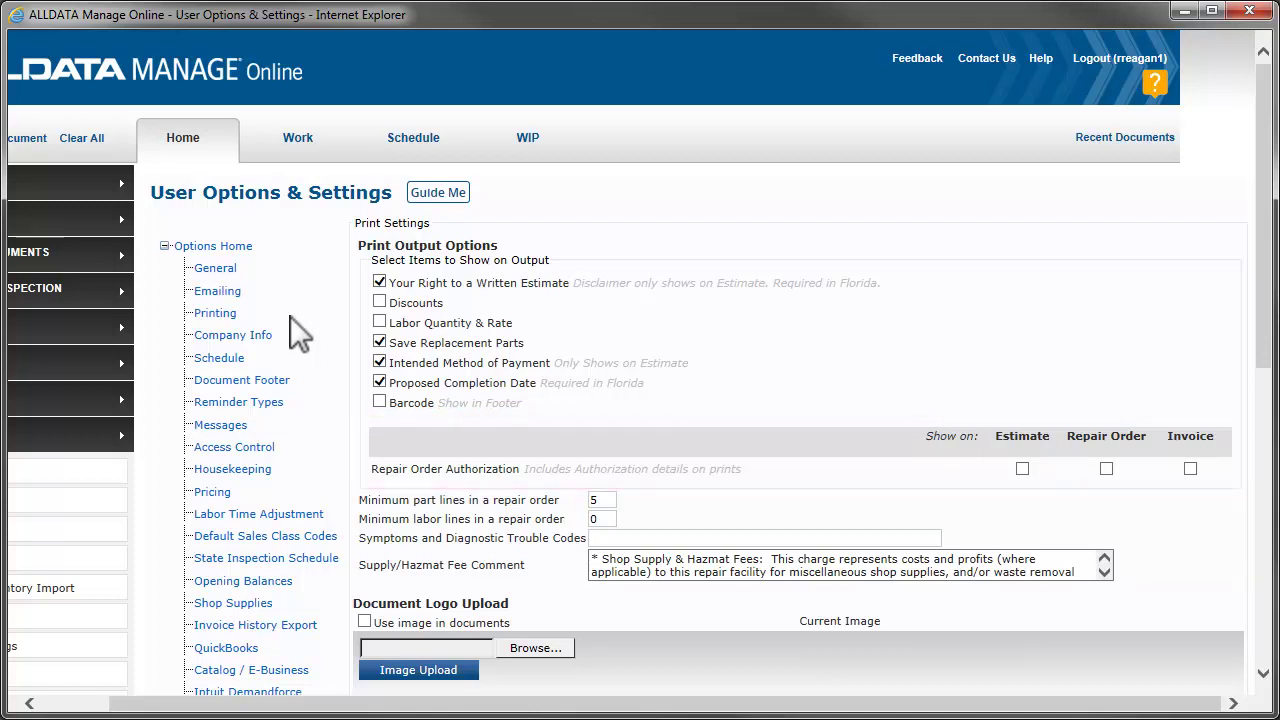
click(1191, 470)
text(Symptoms and Diagnostic Trouble Codes)
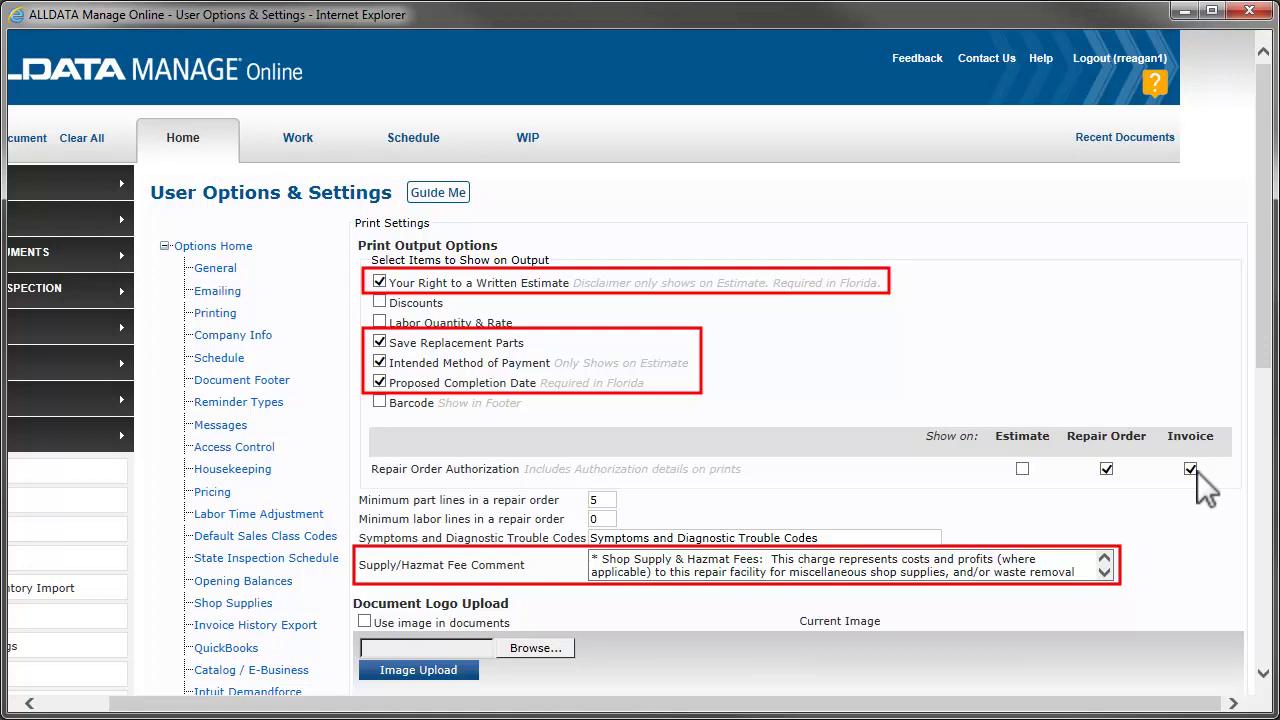
click(1266, 557)
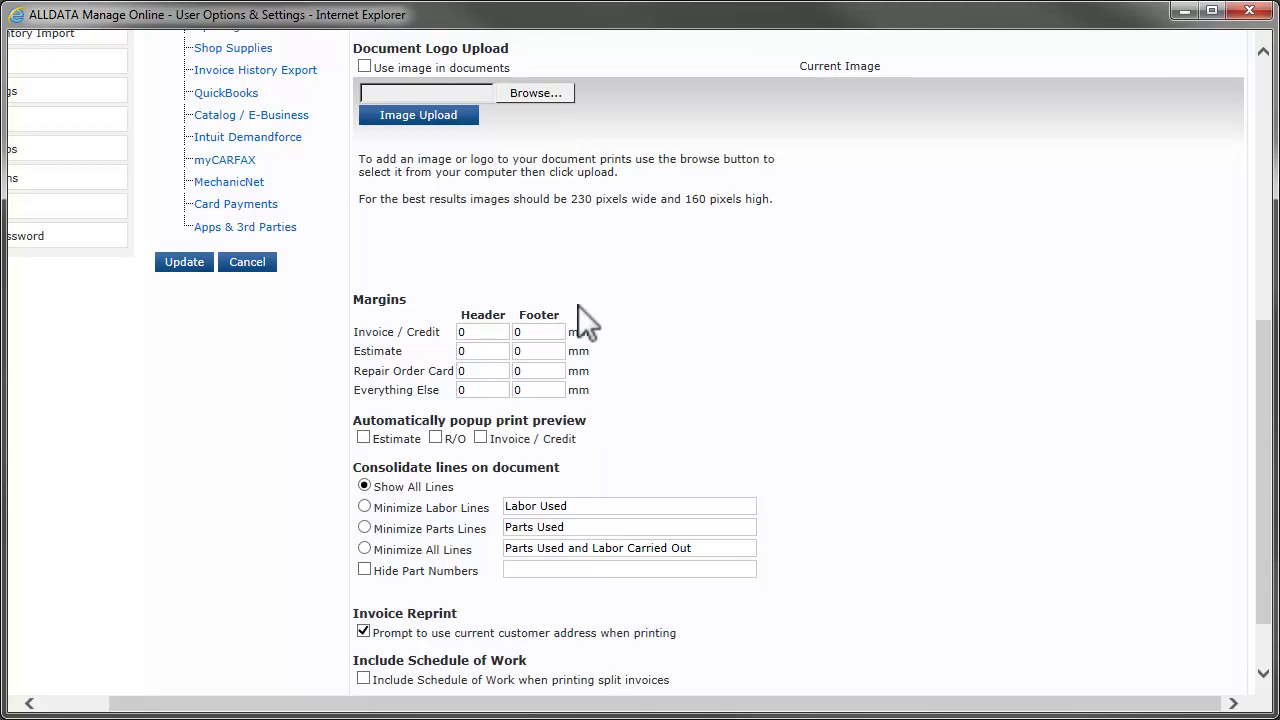
Step: Choose My Shop.jpg from the Pictures library as the logo file
click(528, 92)
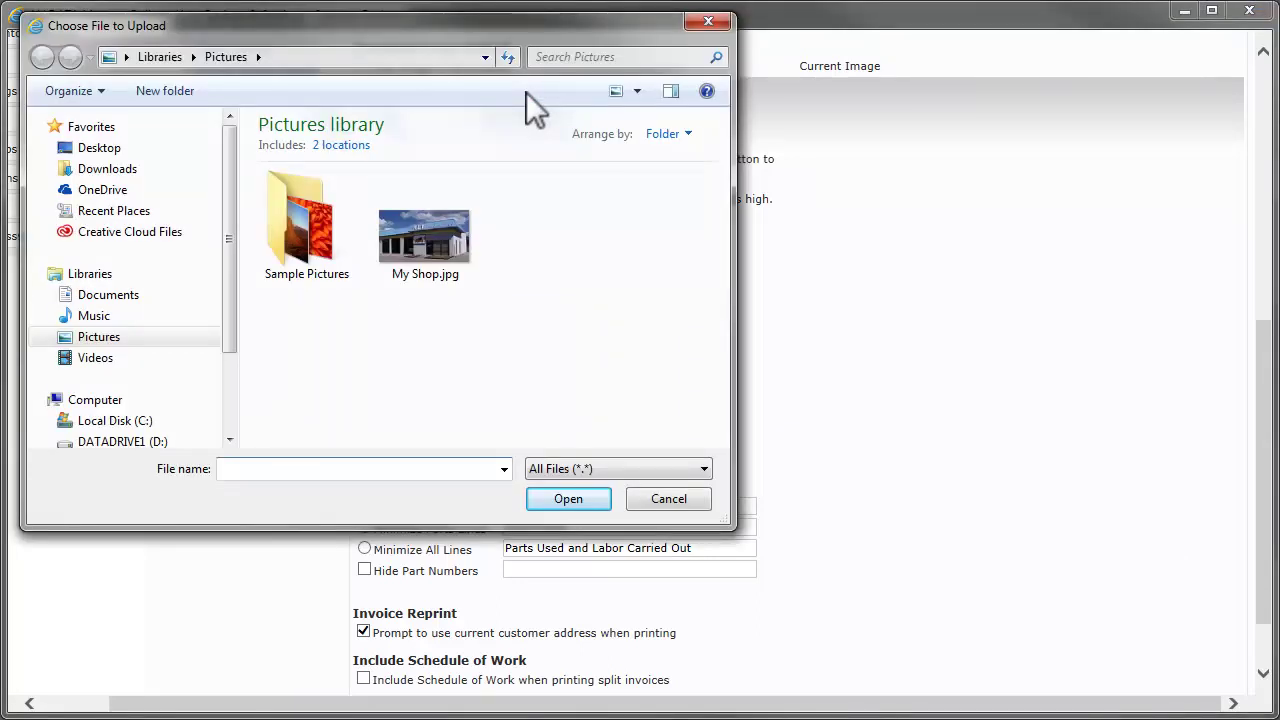
click(434, 252)
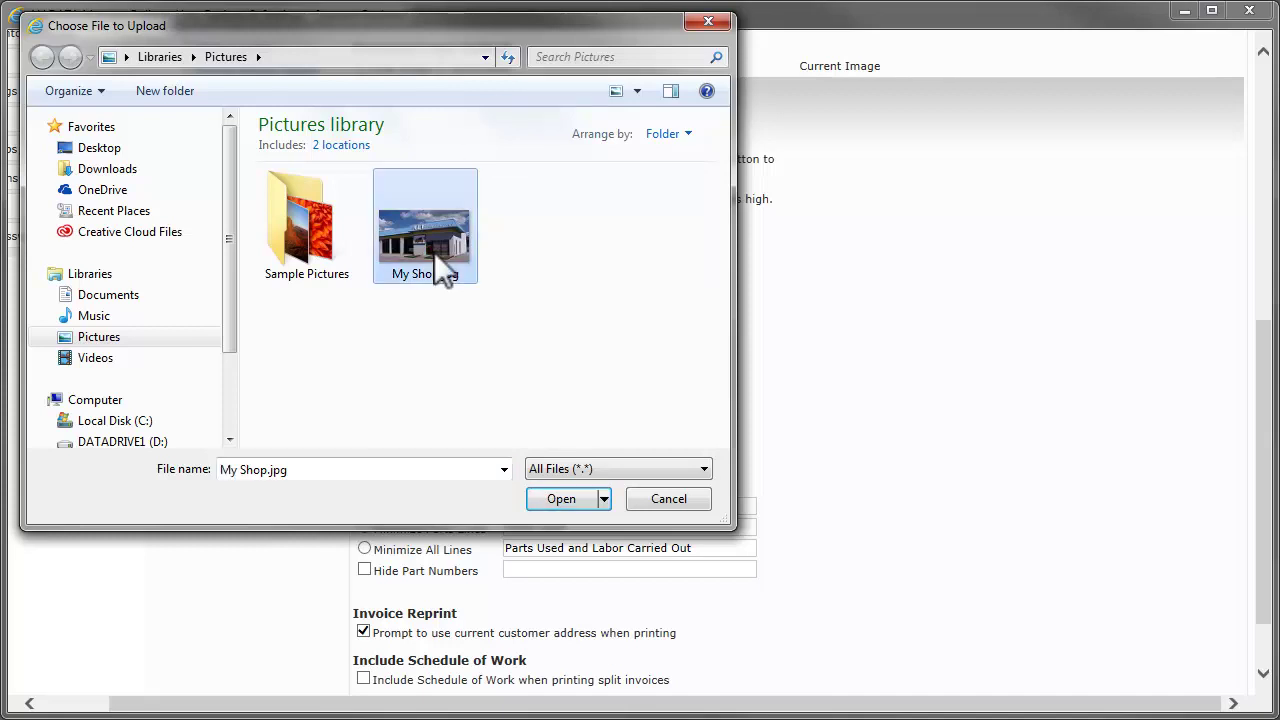
click(556, 500)
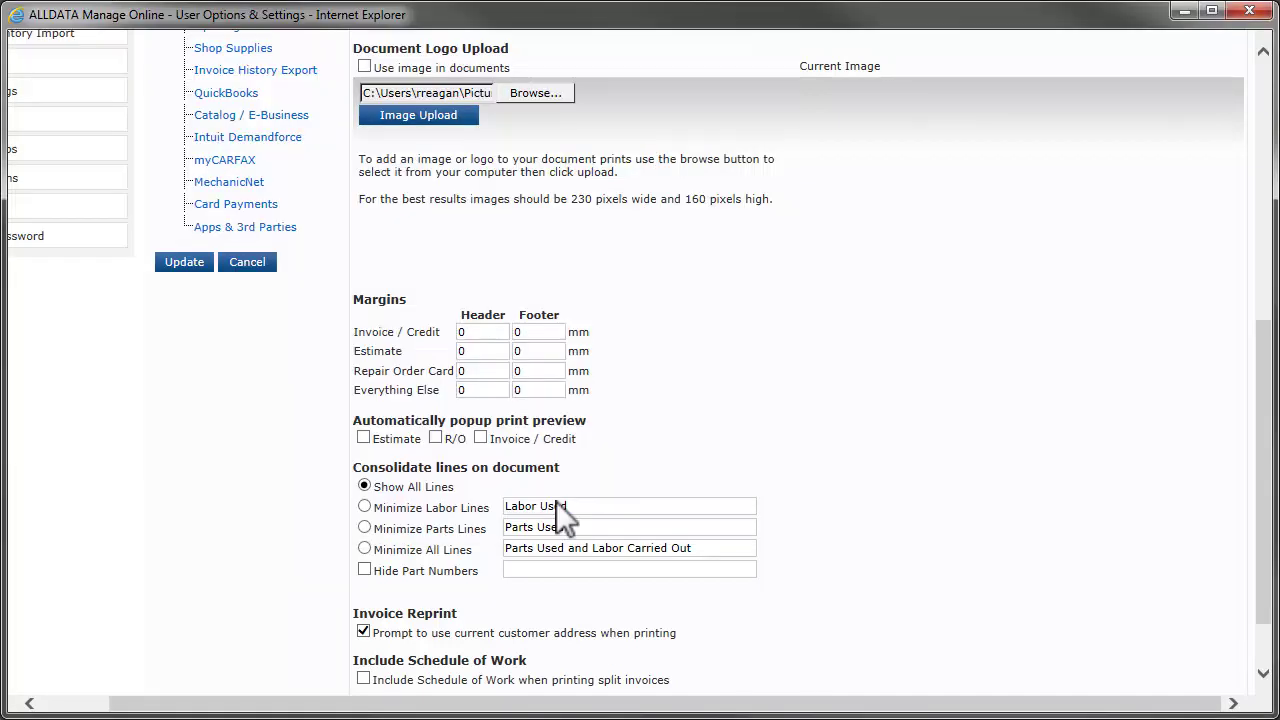
Step: Upload My Shop.jpg as the logo and enable 'Use image in documents'
click(455, 118)
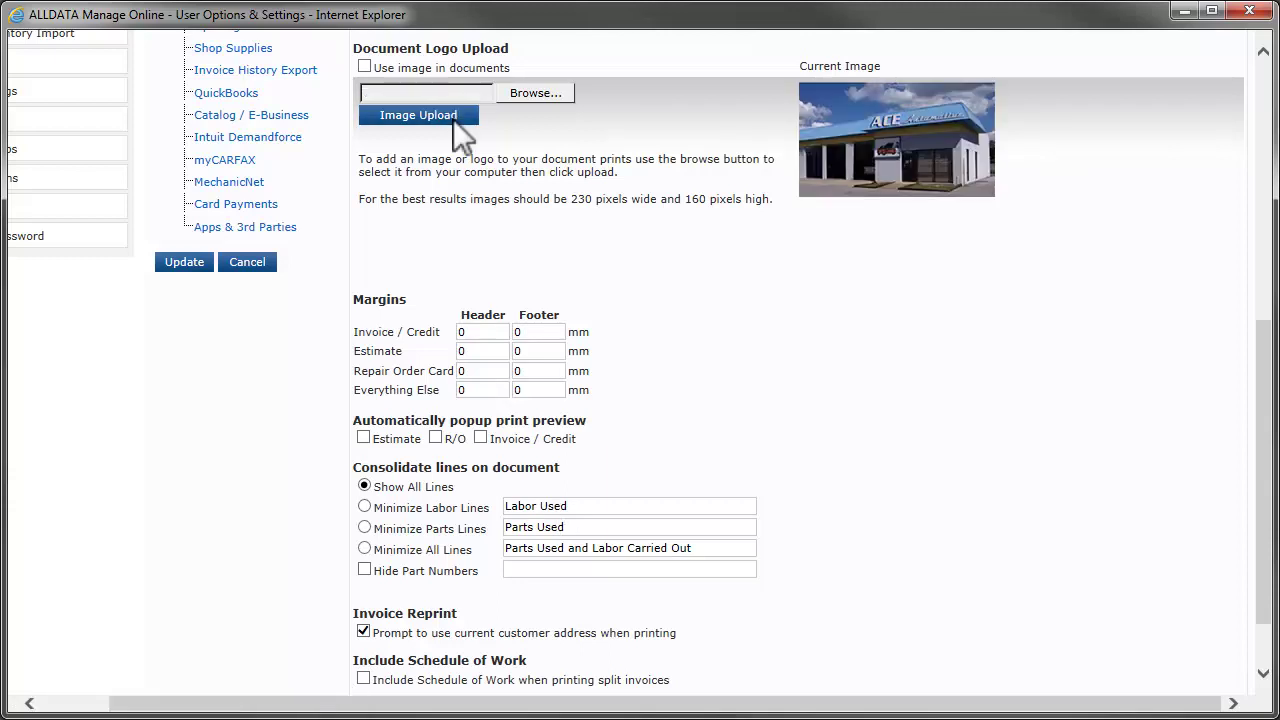
click(366, 67)
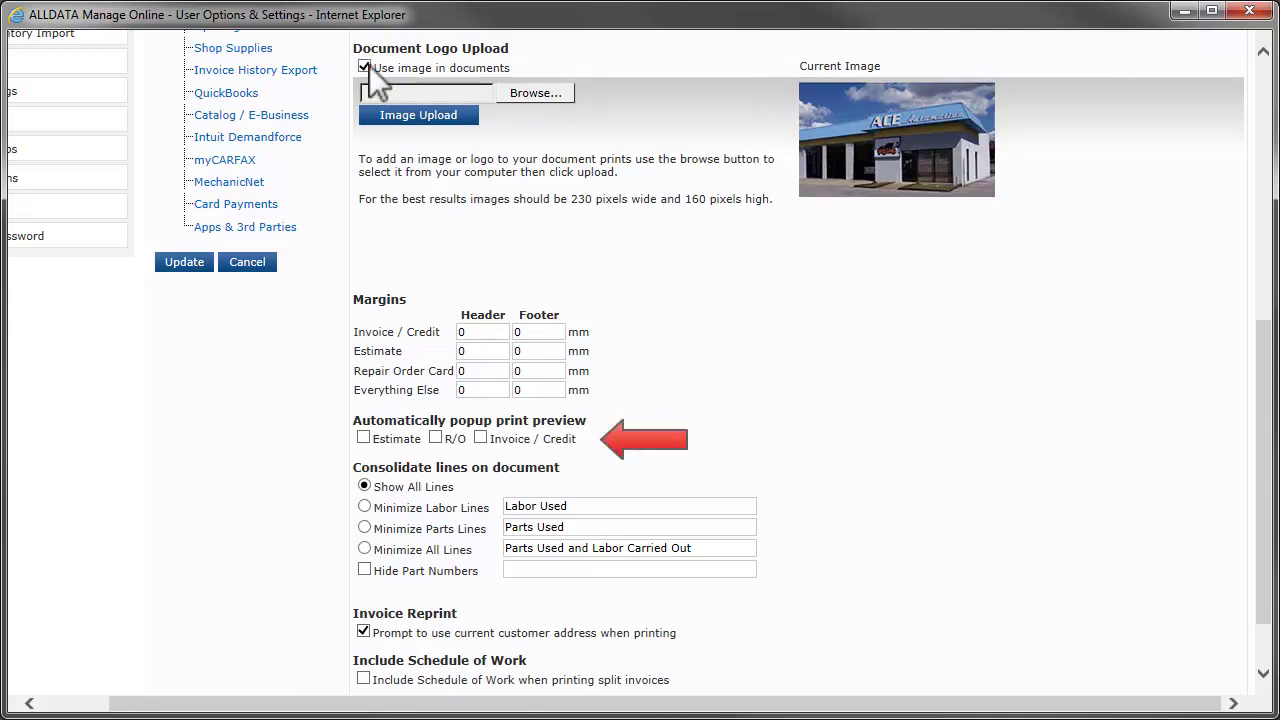